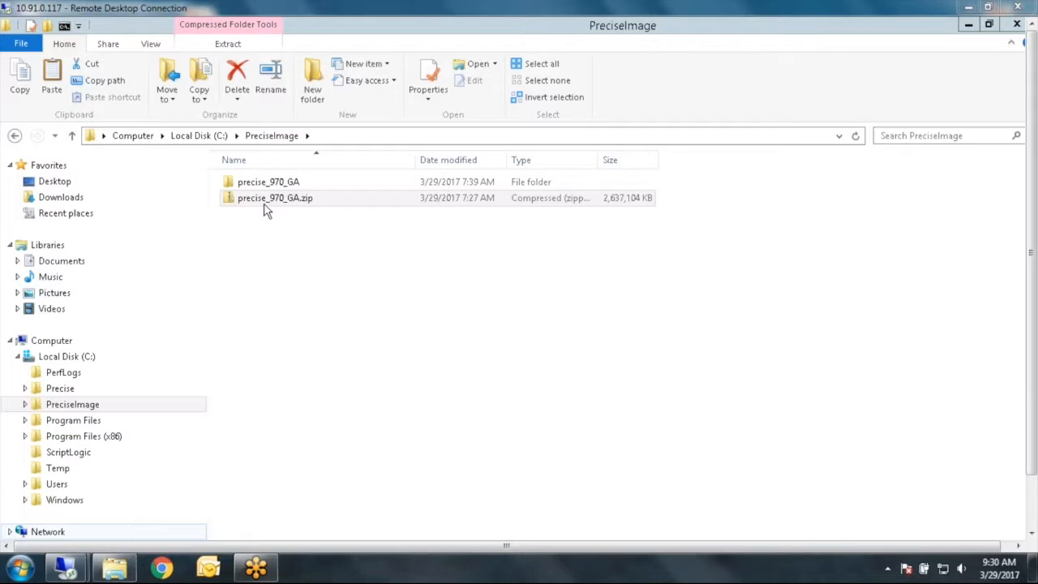
- Open the precise_970_GA folder and run Setup.exe as administrator
{"action": "double_click", "coordinate": [282, 187]}
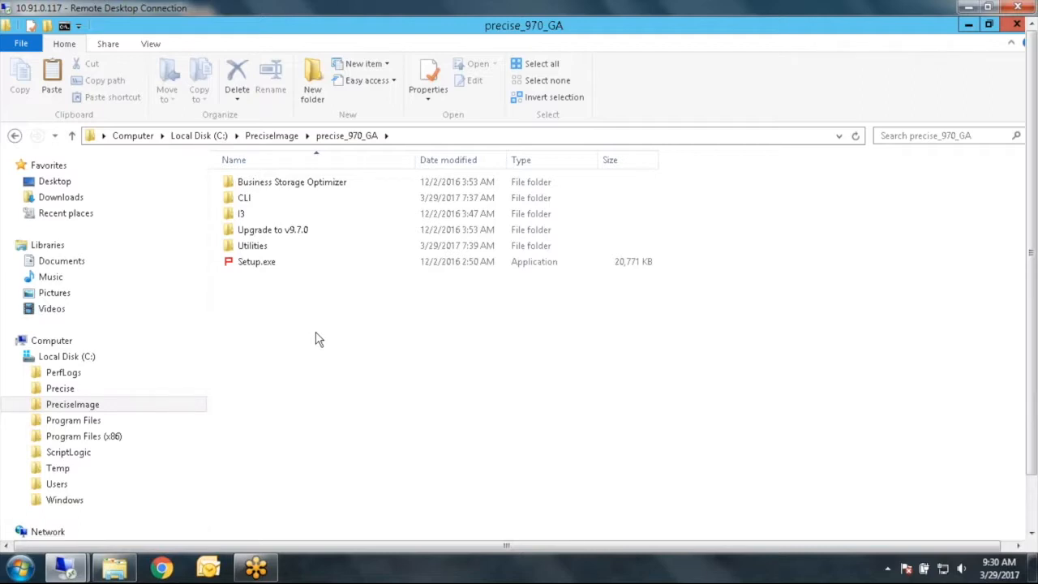
{"action": "right_click", "coordinate": [278, 270]}
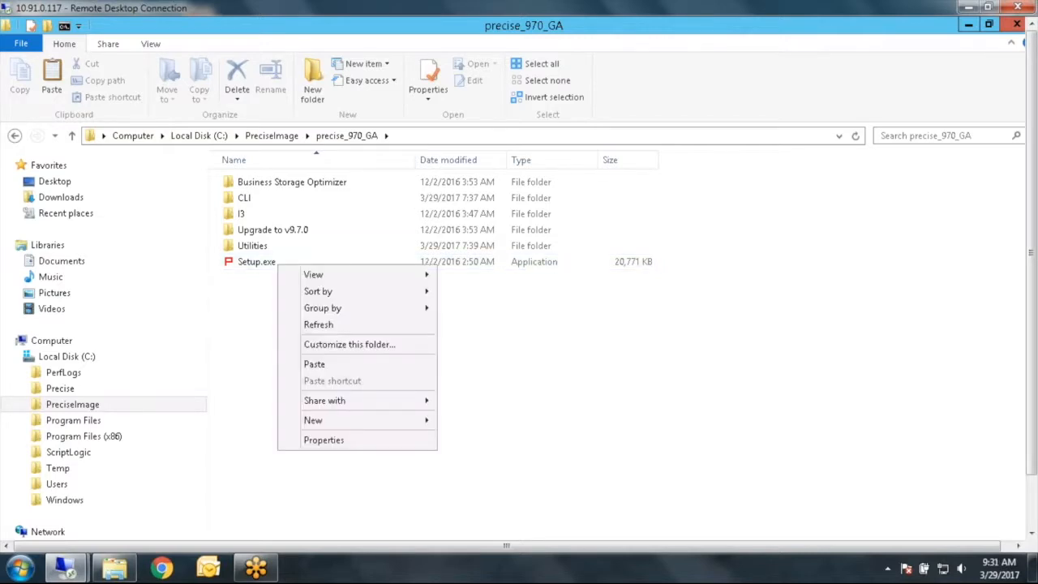
{"action": "left_click", "coordinate": [269, 263]}
{"action": "right_click", "coordinate": [270, 265]}
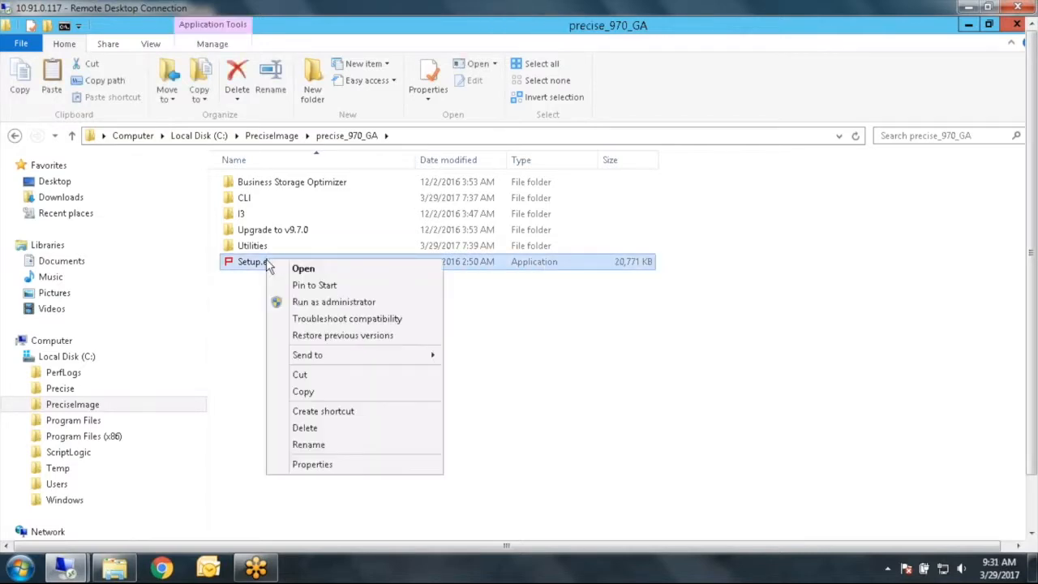
{"action": "left_click", "coordinate": [310, 303]}
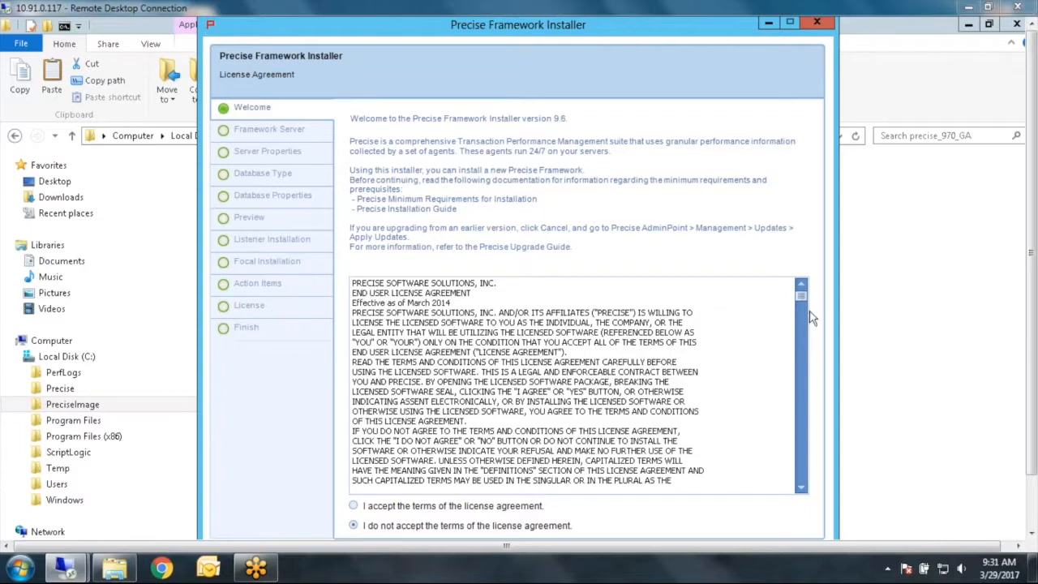
- Scroll through the license agreement, accept its terms, and continue
{"action": "left_click_drag", "start_coordinate": [801, 299], "coordinate": [796, 454]}
{"action": "left_click", "coordinate": [355, 506]}
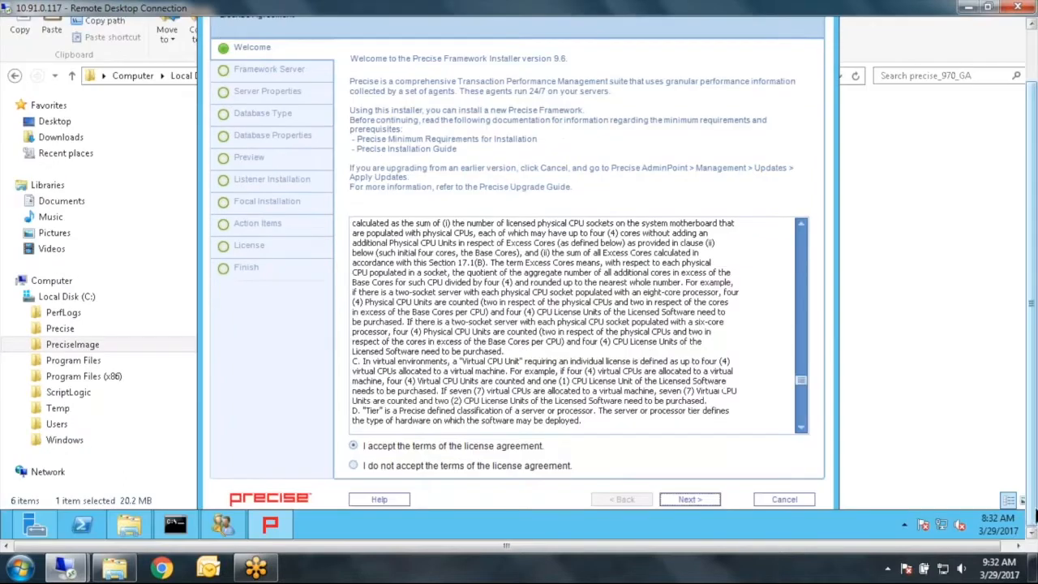
{"action": "left_click", "coordinate": [689, 498]}
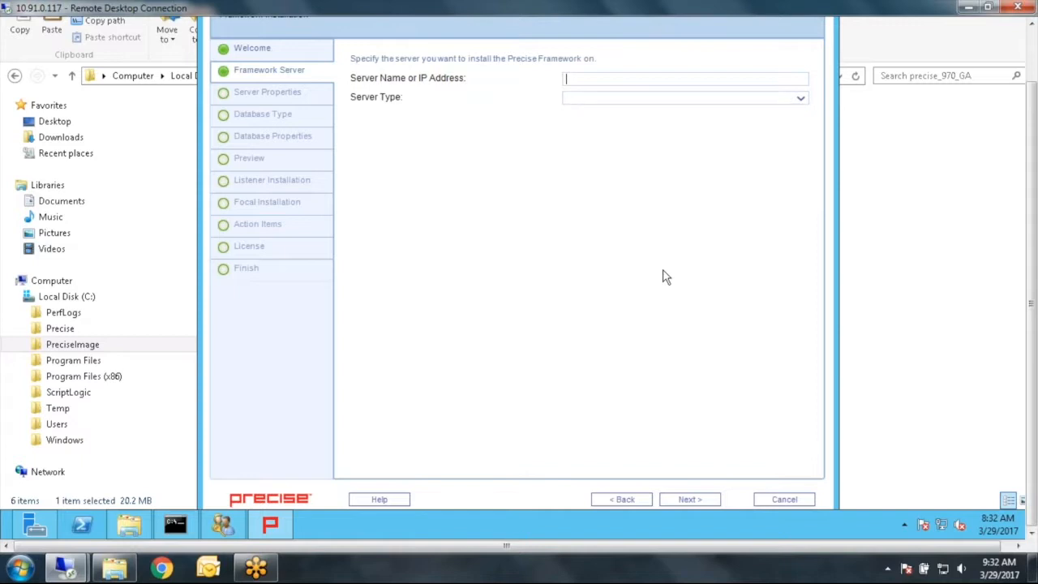
- Specify the framework server as 10.91.0.117 with server type Windows and continue
{"action": "type", "text": "10.91.0"}
{"action": "type", "text": "117"}
{"action": "key", "text": "Left"}
{"action": "key", "text": "Left"}
{"action": "type", "text": "."}
{"action": "left_click", "coordinate": [790, 98]}
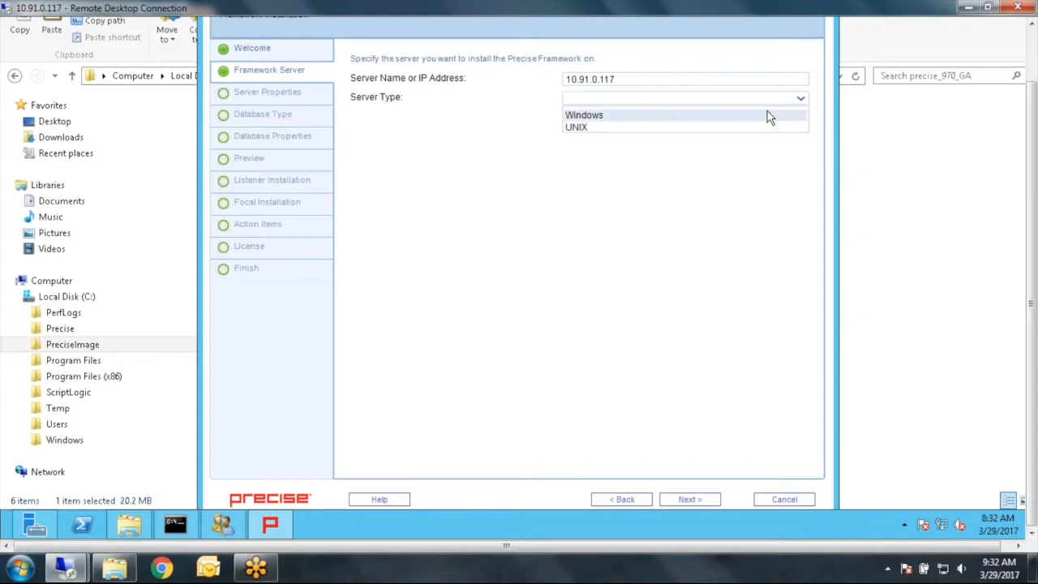
{"action": "left_click", "coordinate": [769, 116]}
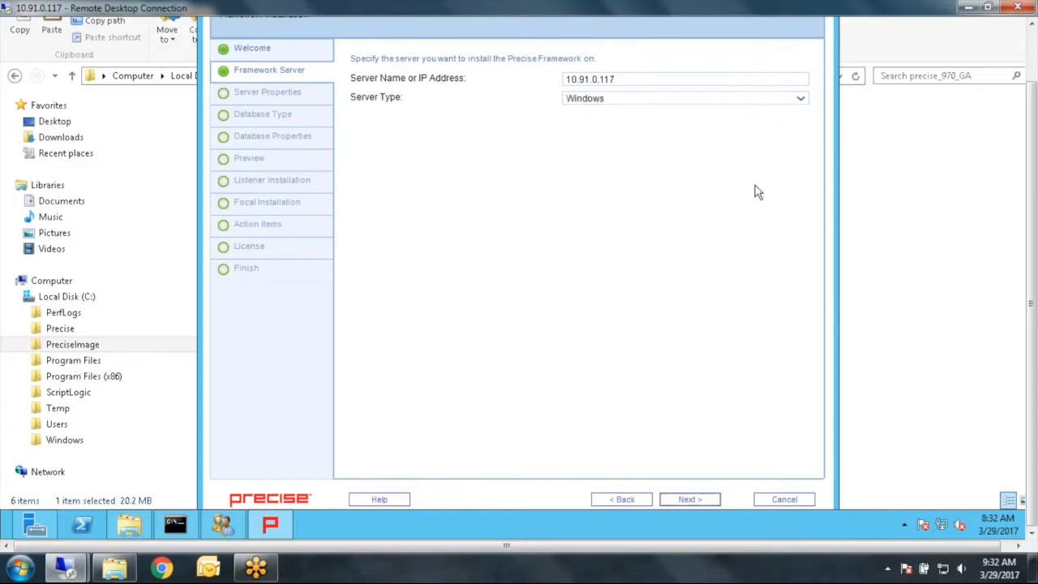
{"action": "left_click", "coordinate": [703, 500]}
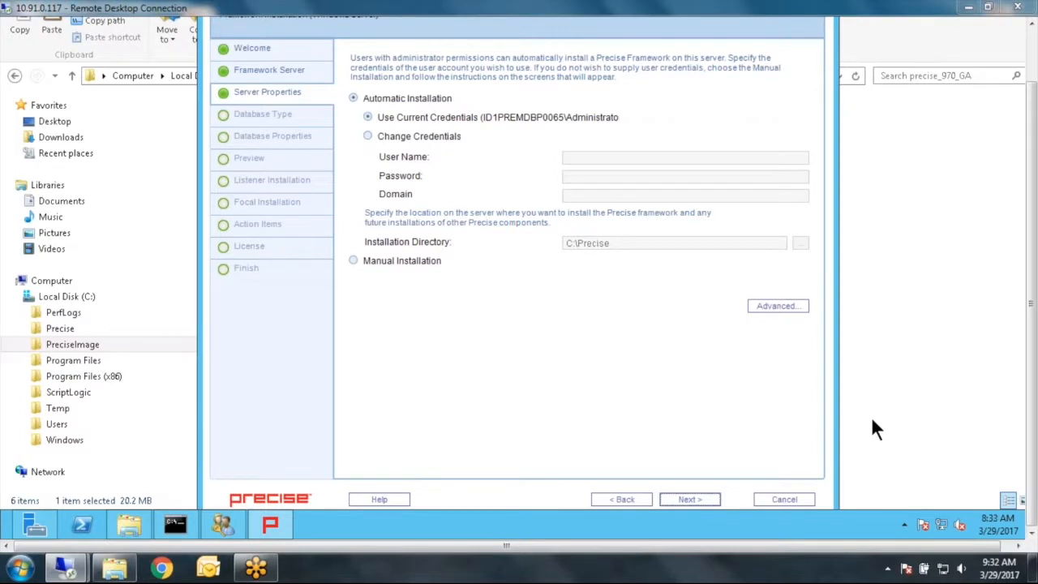
- In the advanced server settings, set listener port 20802, GUI port 20890, GUI control port 20898, and enable Multiple Listeners
{"action": "left_click", "coordinate": [762, 310]}
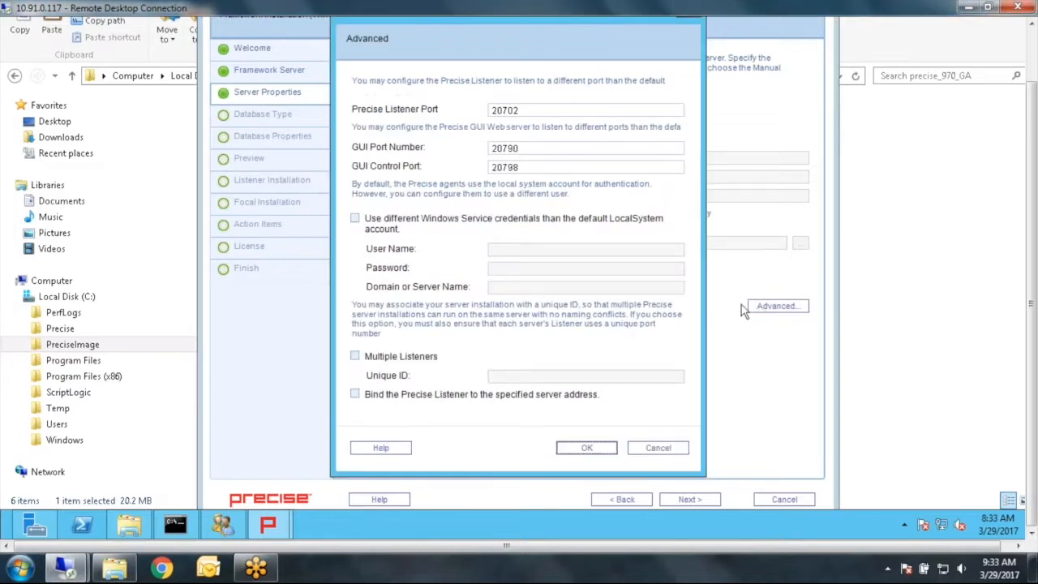
{"action": "left_click", "coordinate": [509, 112]}
{"action": "key", "text": "BackSpace"}
{"action": "type", "text": "8"}
{"action": "left_click", "coordinate": [507, 150]}
{"action": "key", "text": "BackSpace"}
{"action": "type", "text": "8"}
{"action": "left_click", "coordinate": [506, 167]}
{"action": "key", "text": "BackSpace"}
{"action": "type", "text": "8"}
{"action": "left_click", "coordinate": [356, 356]}
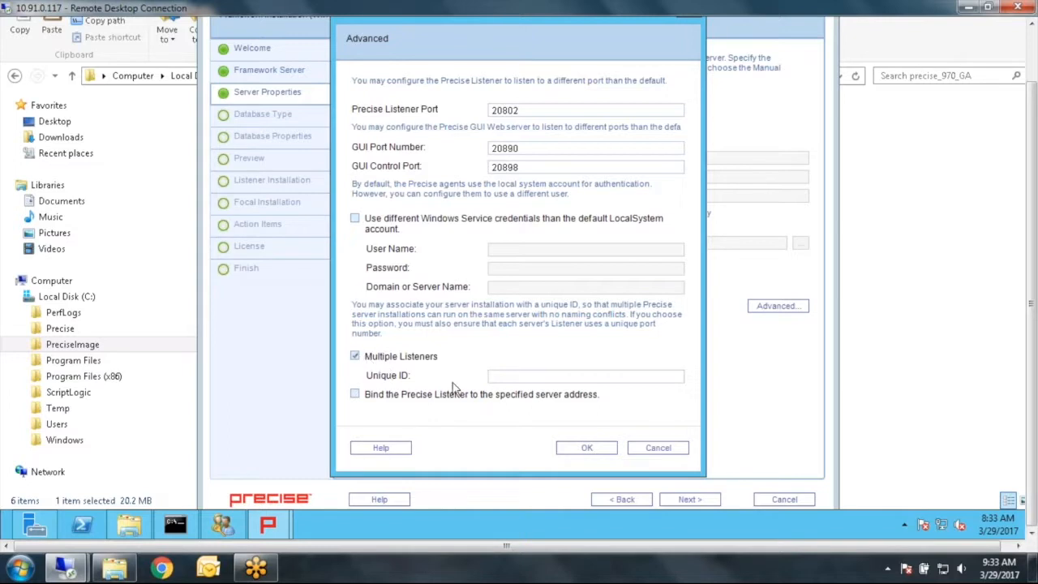
- Set the multiple listeners unique ID to ORA and confirm the advanced settings
{"action": "left_click", "coordinate": [505, 376]}
{"action": "type", "text": "Prec"}
{"action": "type", "text": "OR"}
{"action": "key", "text": "BackSpace"}
{"action": "key", "text": "BackSpace"}
{"action": "key", "text": "BackSpace"}
{"action": "key", "text": "BackSpace"}
{"action": "key", "text": "BackSpace"}
{"action": "key", "text": "BackSpace"}
{"action": "type", "text": "ORA"}
{"action": "left_click", "coordinate": [585, 451]}
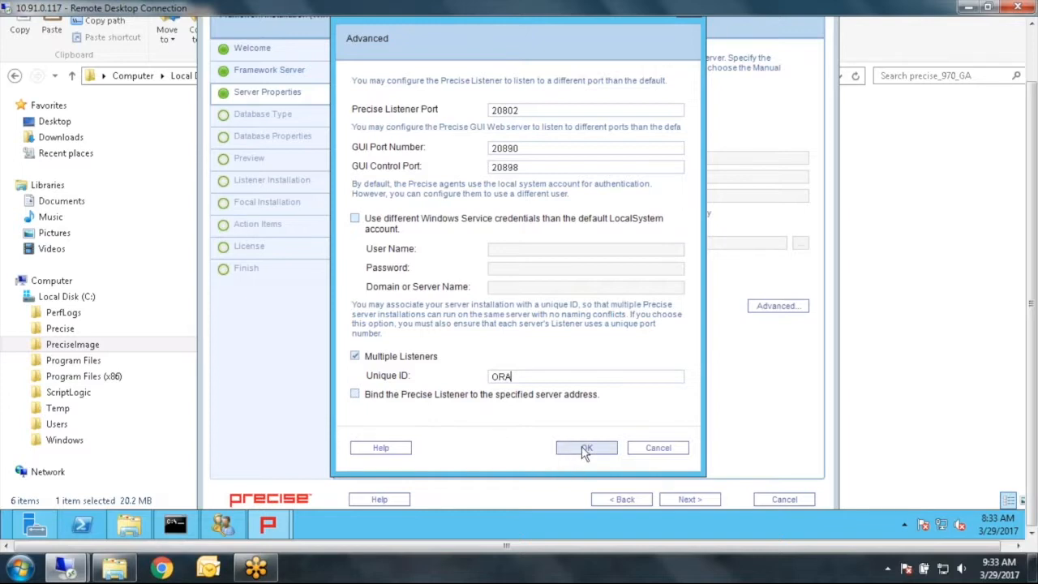
{"action": "left_click", "coordinate": [585, 451]}
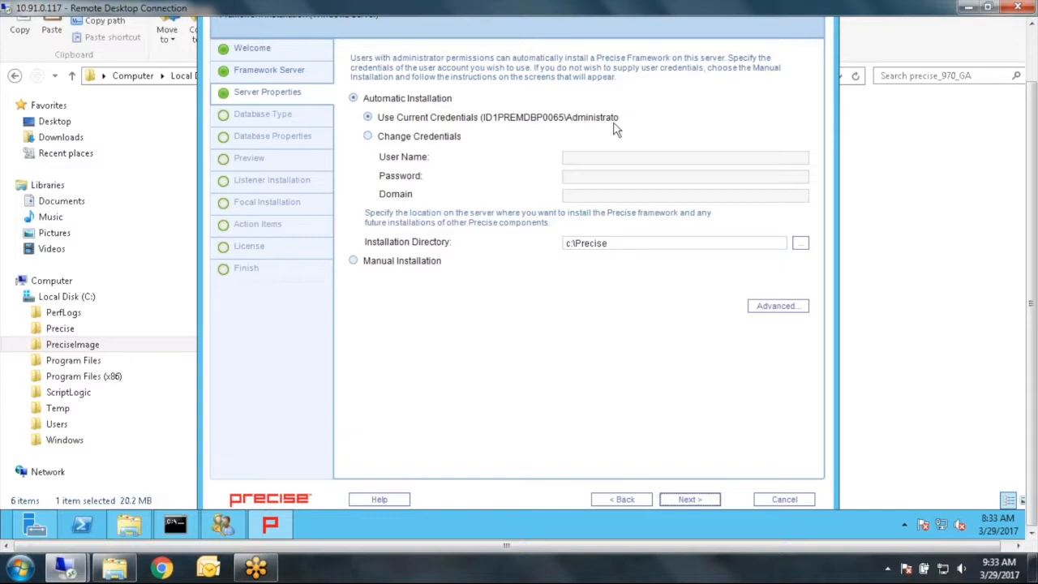
- Set the installation directory to c:\PreciseORA and continue
{"action": "left_click", "coordinate": [575, 243]}
{"action": "type", "text": "O"}
{"action": "key", "text": "BackSpace"}
{"action": "left_click", "coordinate": [607, 244]}
{"action": "type", "text": "ORA"}
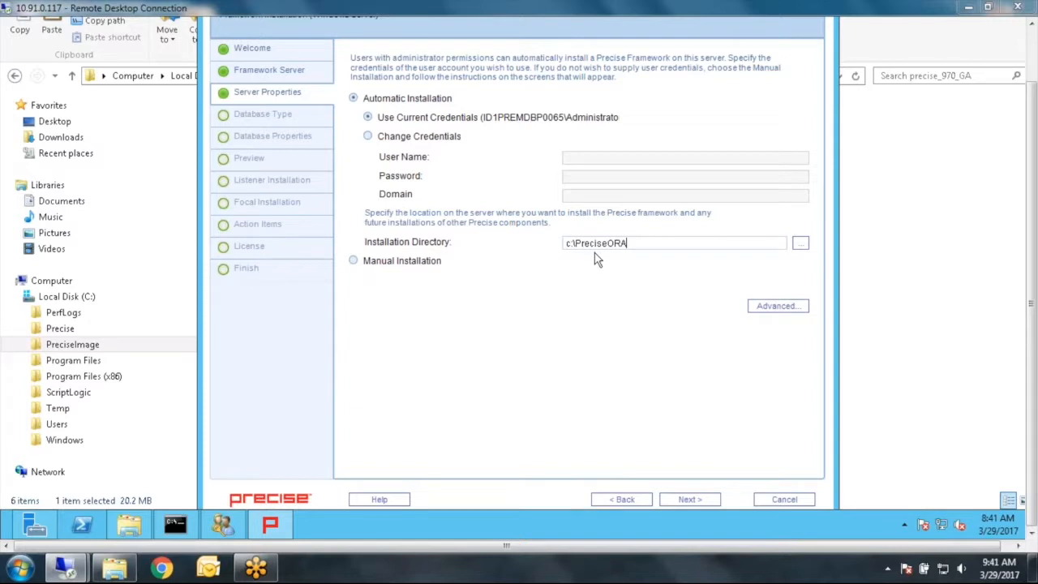
{"action": "left_click", "coordinate": [689, 499]}
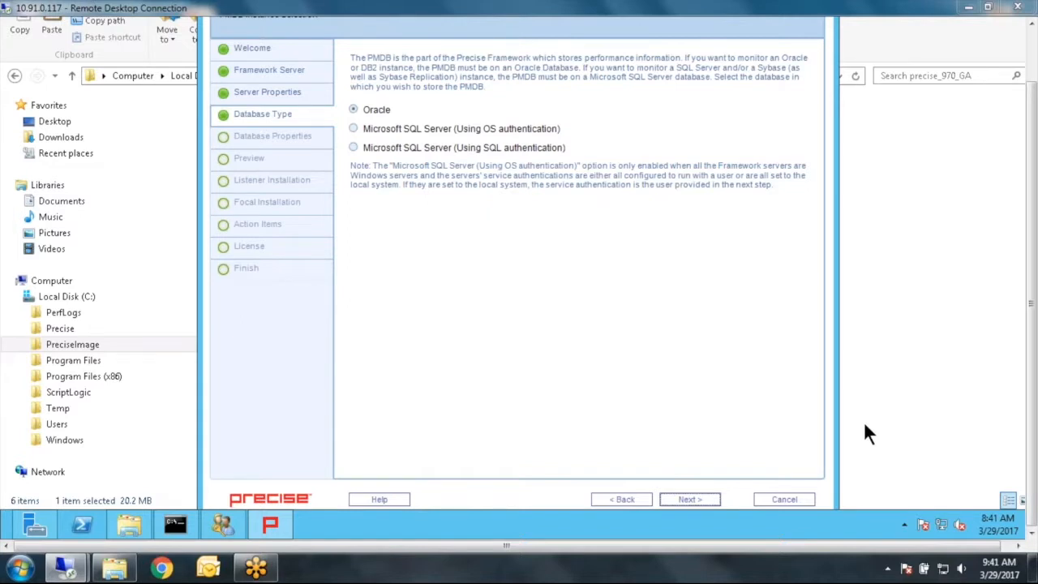
- Continue with Oracle as the PMDB database type and accept the Oracle database properties
{"action": "left_click", "coordinate": [689, 500]}
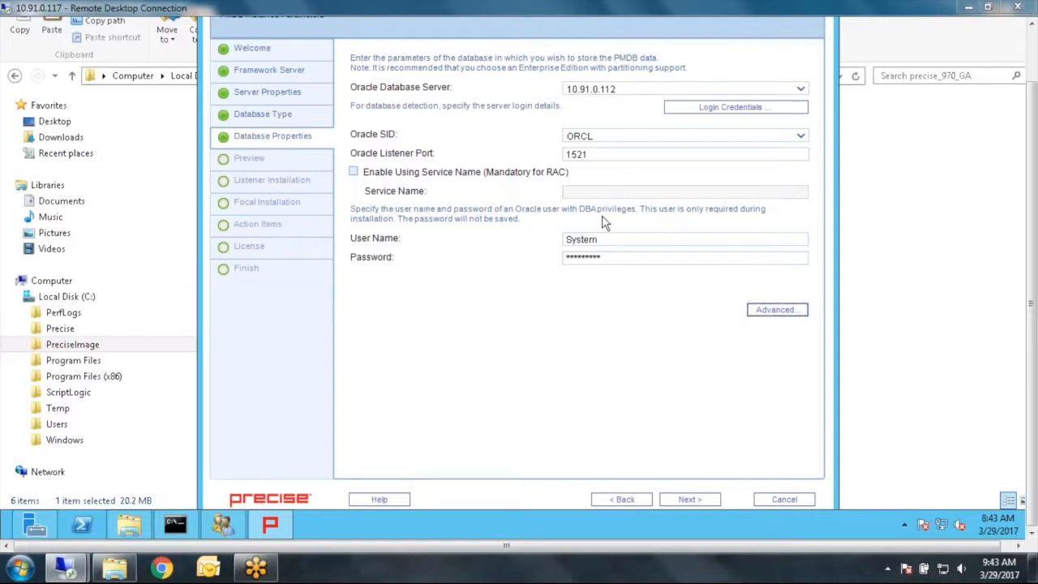
{"action": "left_click", "coordinate": [712, 503]}
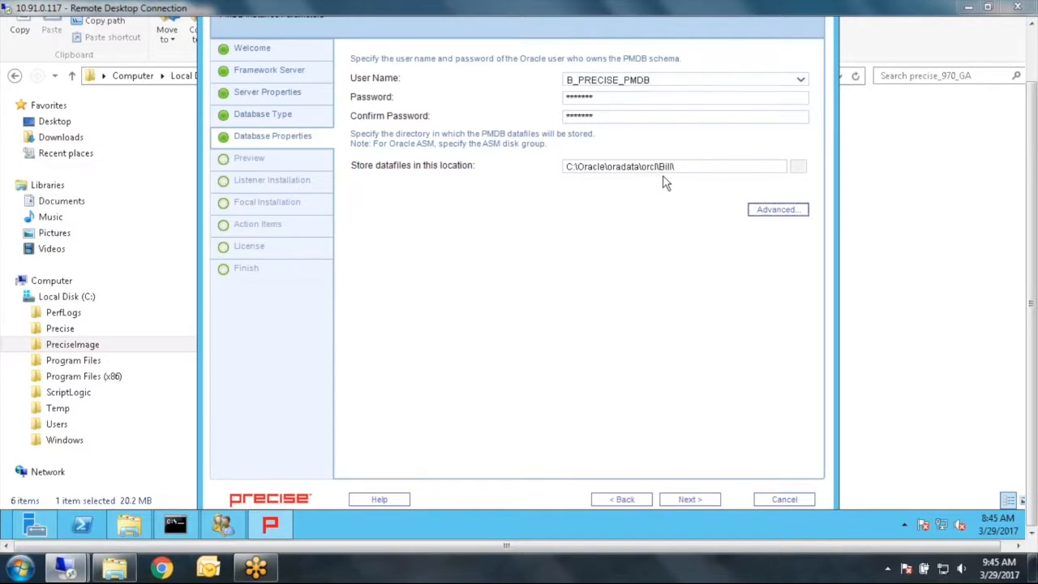
- Review the PMDB tablespace definitions in the advanced settings, confirm them, and continue
{"action": "left_click", "coordinate": [770, 212]}
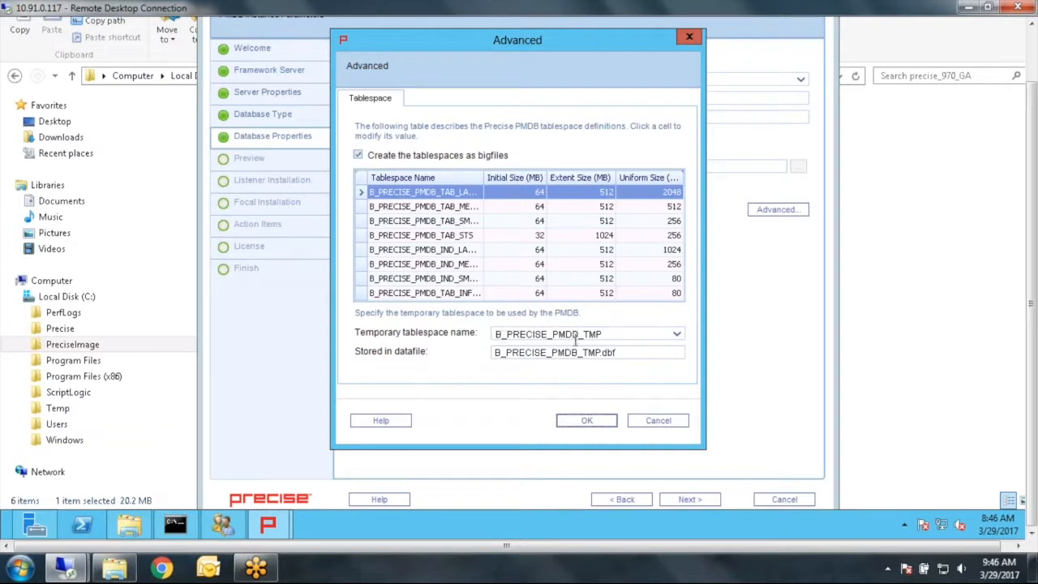
{"action": "left_click", "coordinate": [612, 424]}
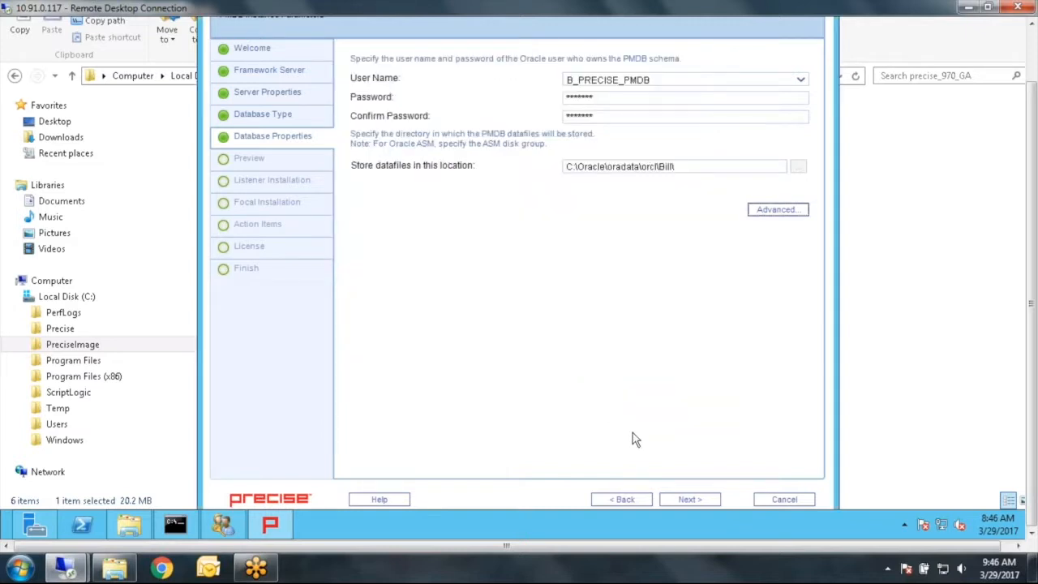
{"action": "left_click", "coordinate": [689, 499]}
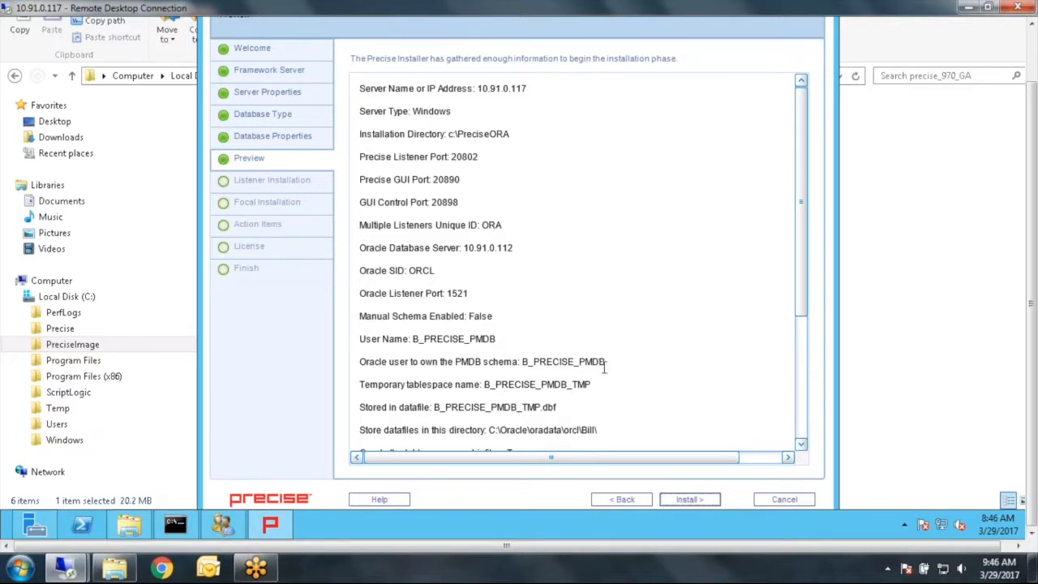
- Review the installation preview summary and start the installation
{"action": "left_click_drag", "start_coordinate": [801, 298], "coordinate": [798, 418]}
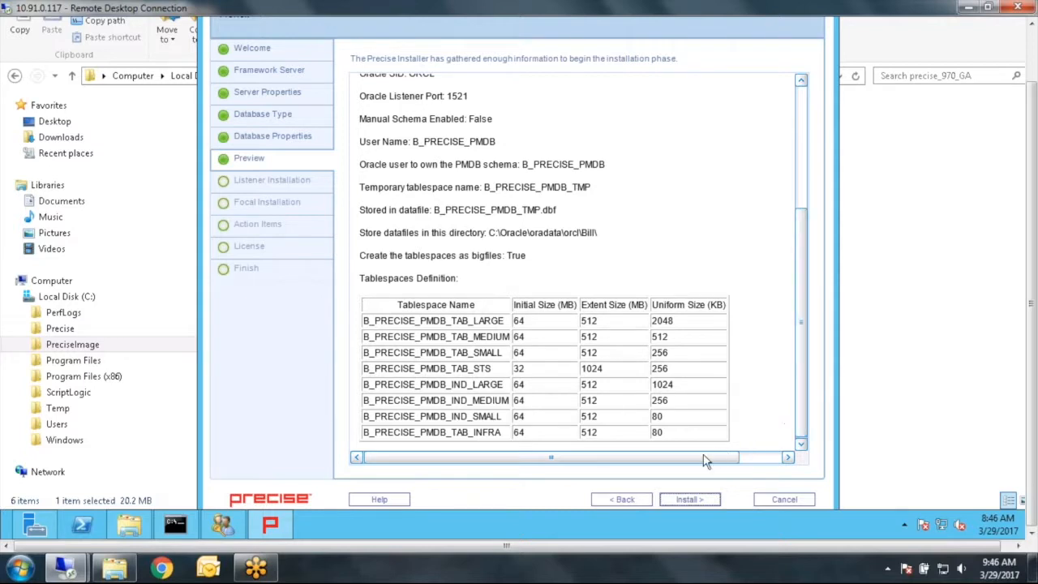
{"action": "left_click", "coordinate": [690, 500]}
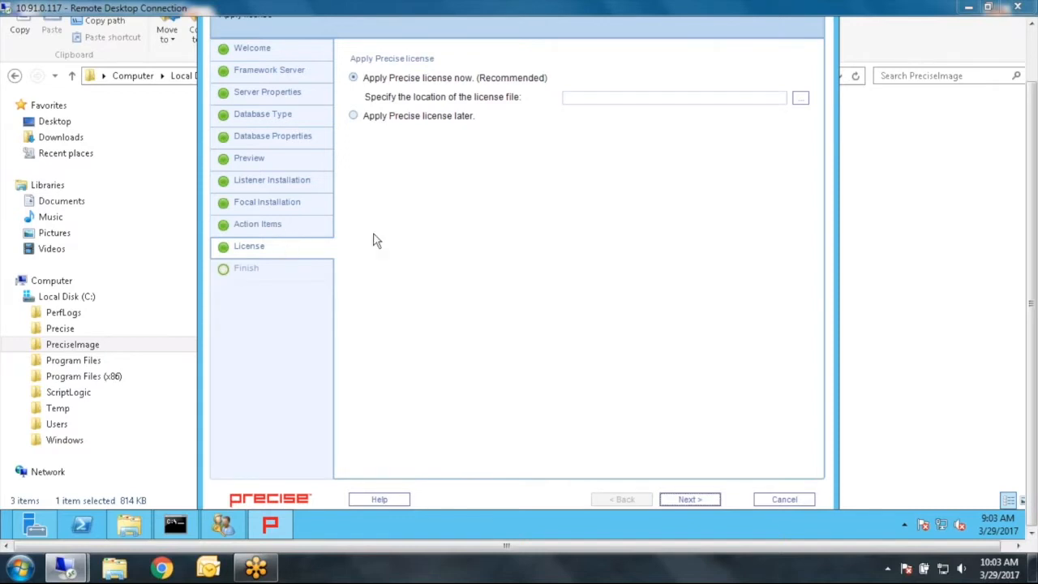
- Apply the license now using C:\PreciseImage\Precise license key 011817.lic and continue
{"action": "left_click", "coordinate": [801, 99]}
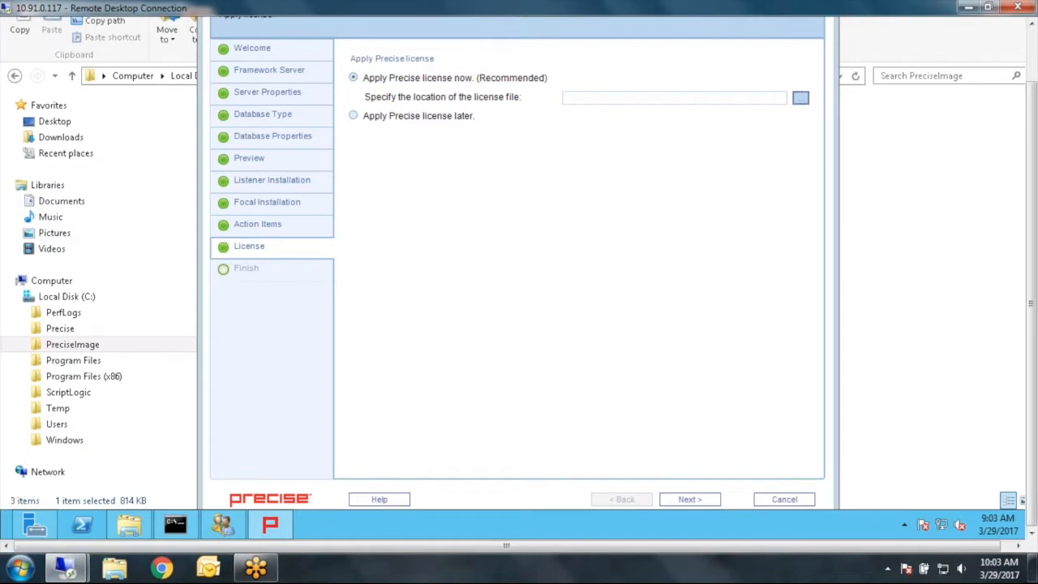
{"action": "left_click", "coordinate": [801, 98]}
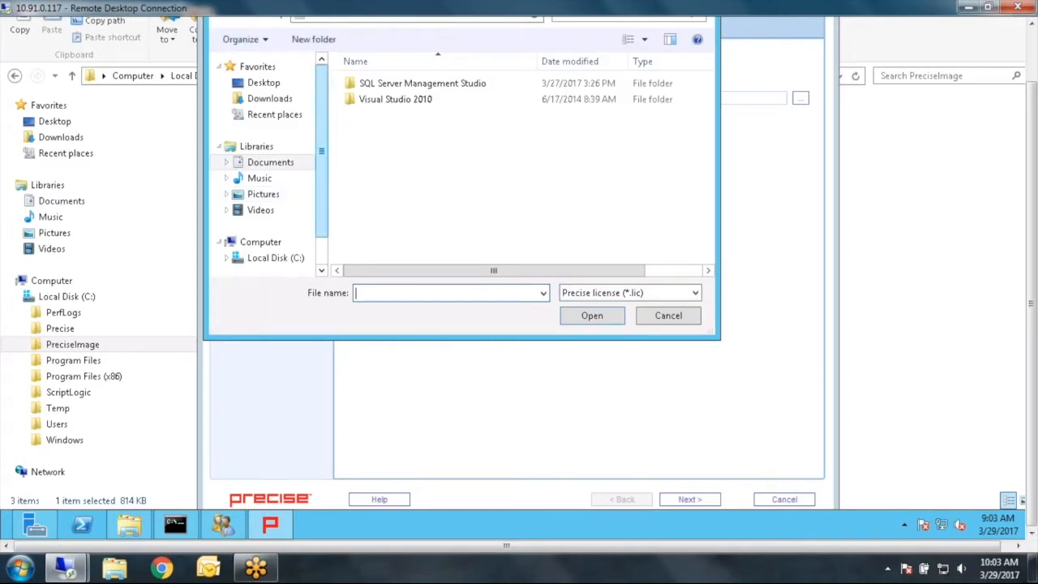
{"action": "scroll", "coordinate": [271, 224], "scroll_direction": "down", "scroll_amount": 2}
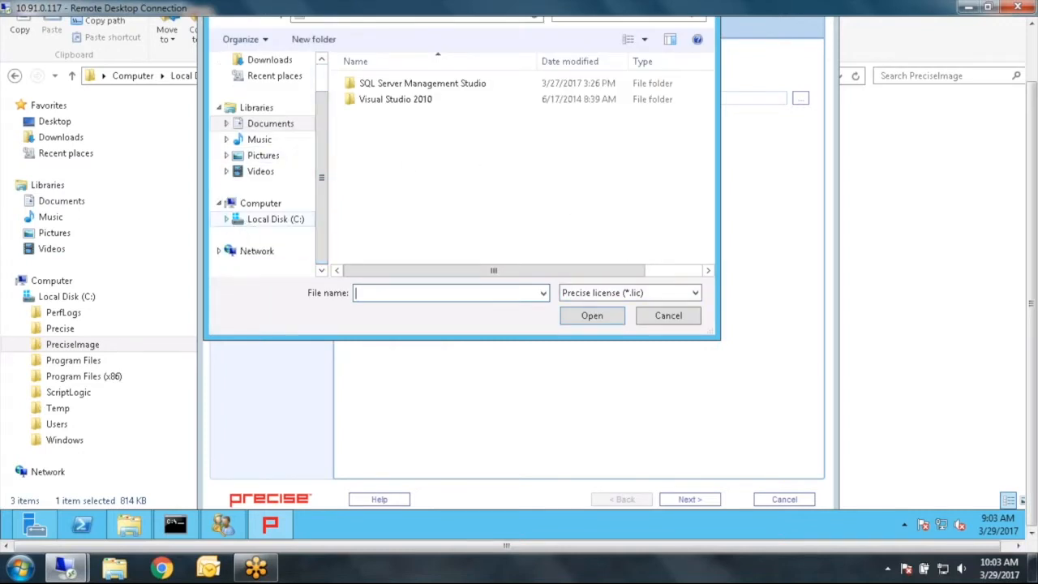
{"action": "left_click", "coordinate": [227, 220]}
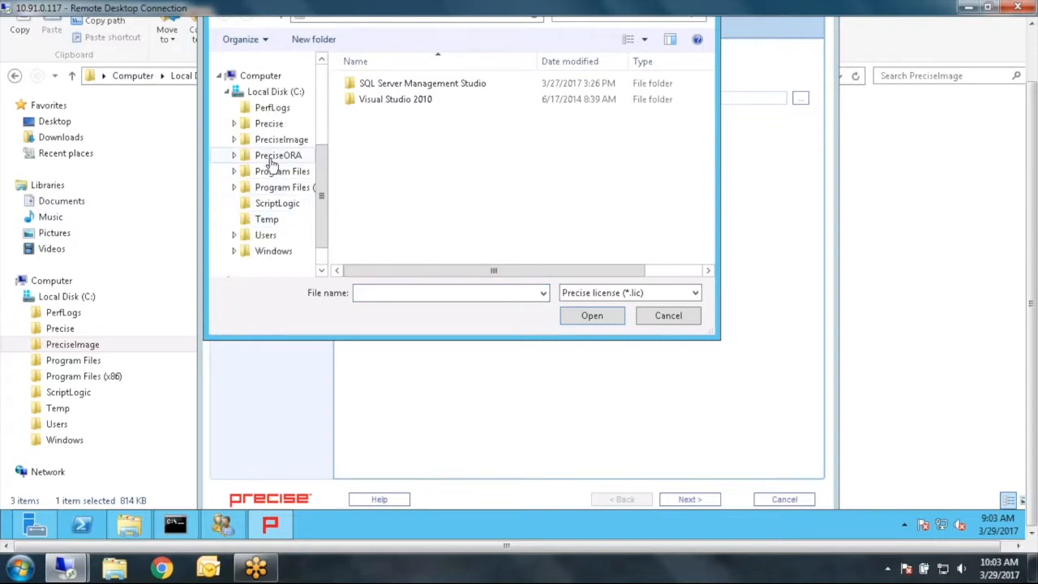
{"action": "left_click", "coordinate": [271, 159]}
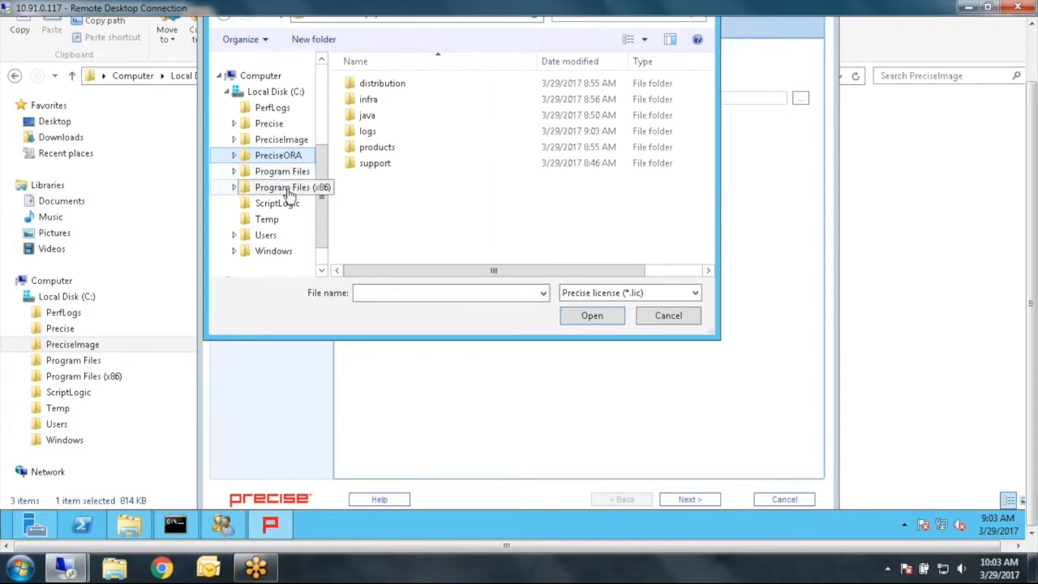
{"action": "left_click", "coordinate": [293, 142]}
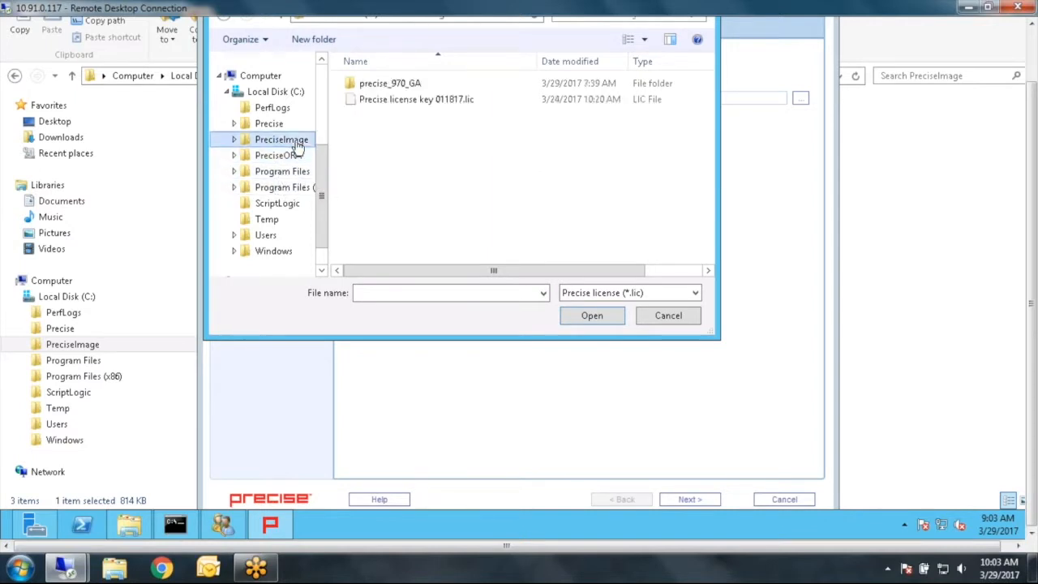
{"action": "left_click", "coordinate": [418, 103]}
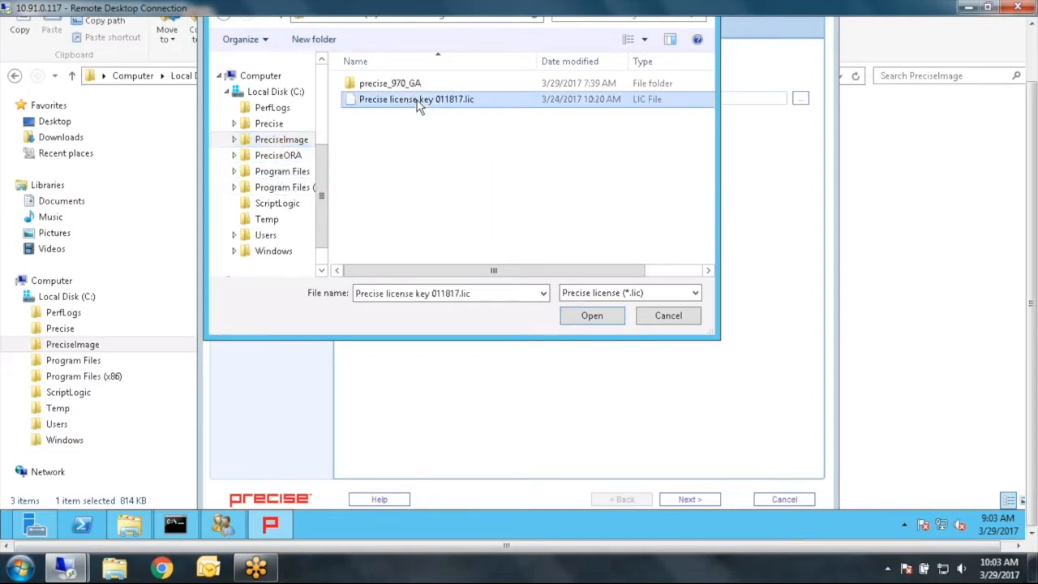
{"action": "left_click", "coordinate": [577, 318]}
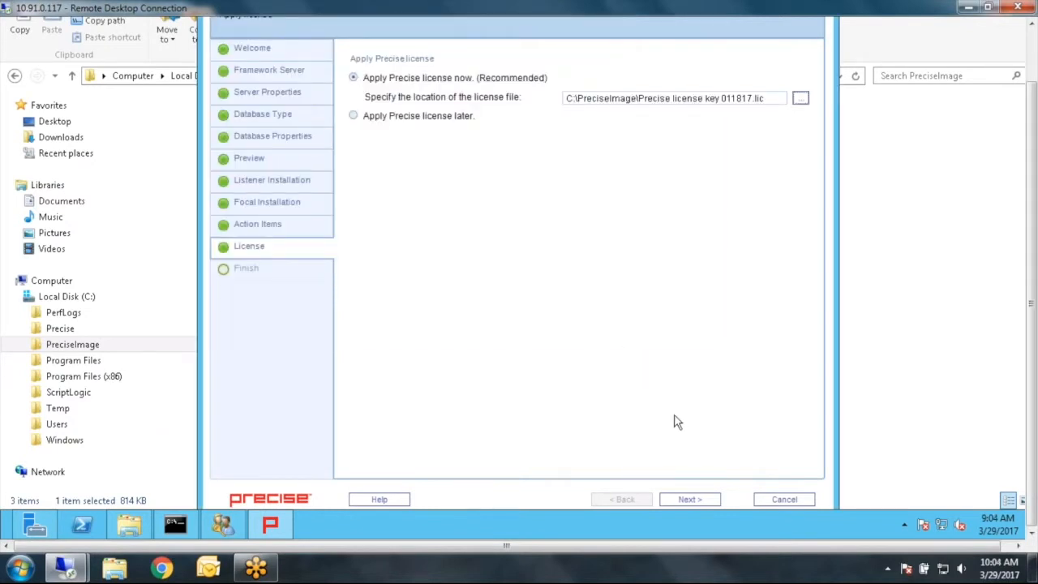
{"action": "left_click", "coordinate": [707, 501]}
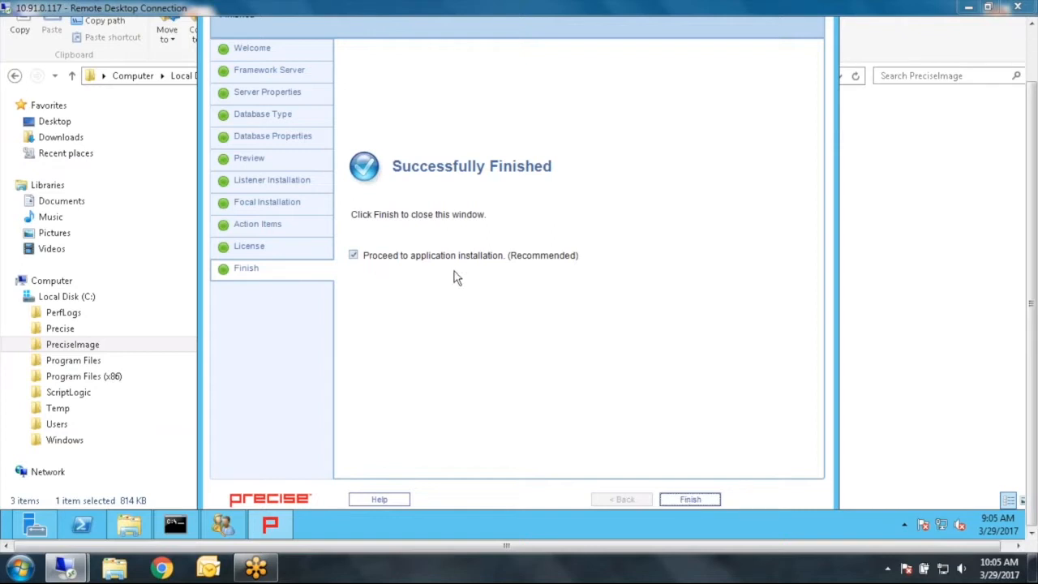
- Finish the installer, choose not to show the version message again, and clear the browser cache
{"action": "left_click", "coordinate": [667, 501]}
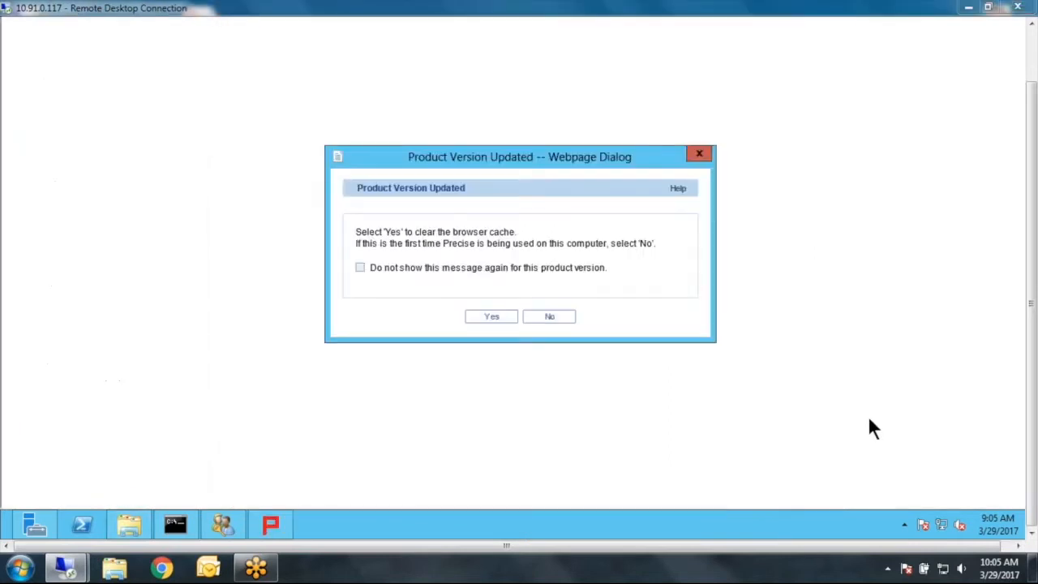
{"action": "left_click", "coordinate": [361, 268]}
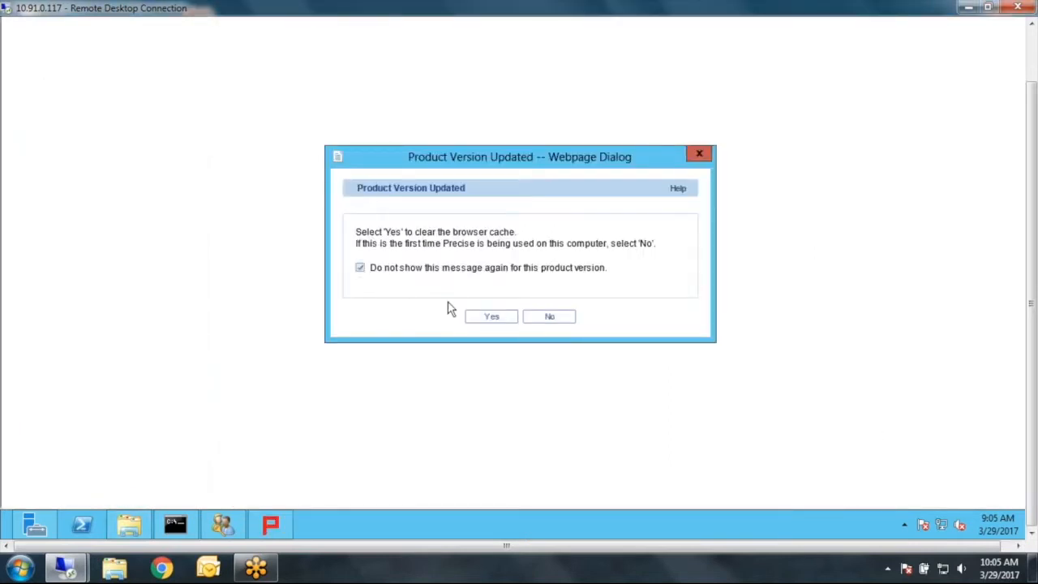
{"action": "left_click", "coordinate": [491, 316]}
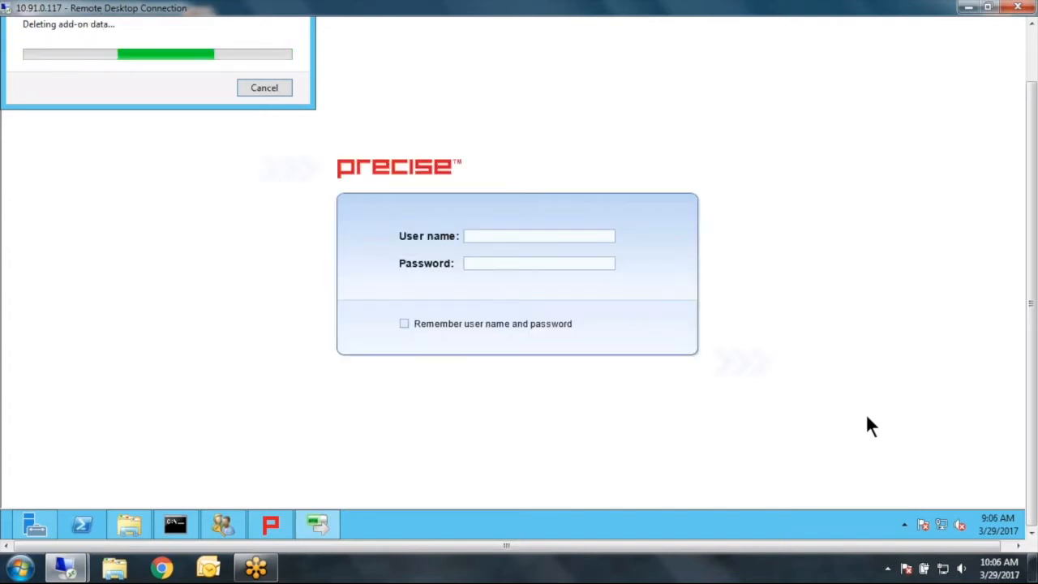
- Log in to Precise with the administrator user name and password
{"action": "left_click", "coordinate": [538, 236]}
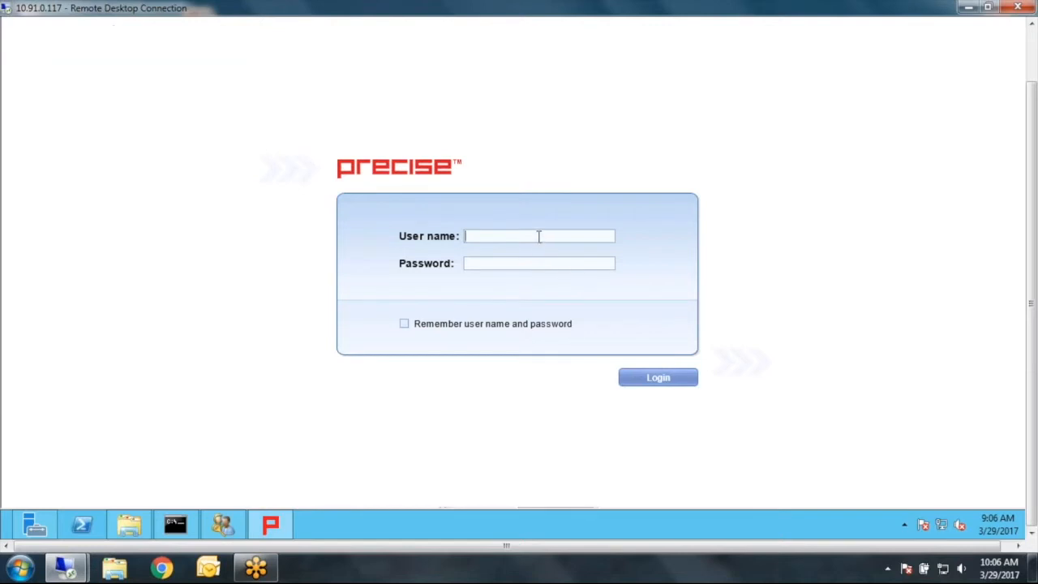
{"action": "type", "text": "admin"}
{"action": "key", "text": "Tab"}
{"action": "type", "text": "admin"}
{"action": "left_click", "coordinate": [645, 378]}
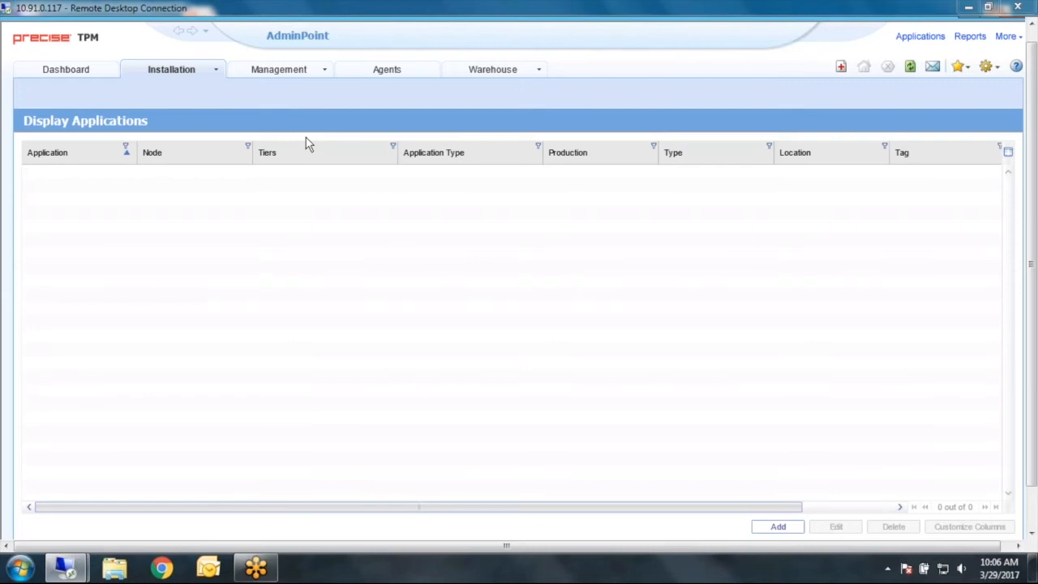
- Open the Installation menu in AdminPoint
{"action": "left_click", "coordinate": [217, 72]}
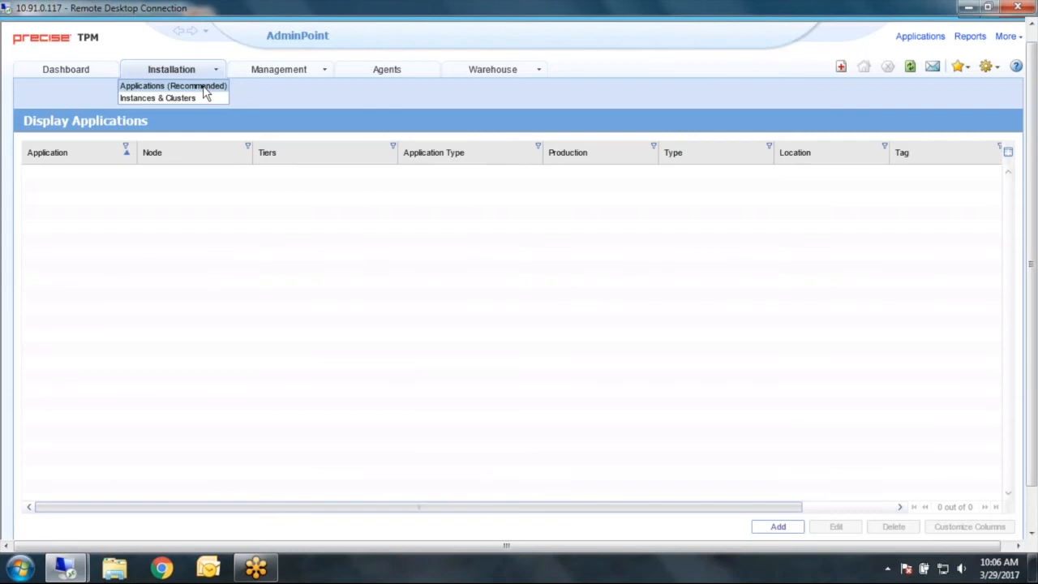